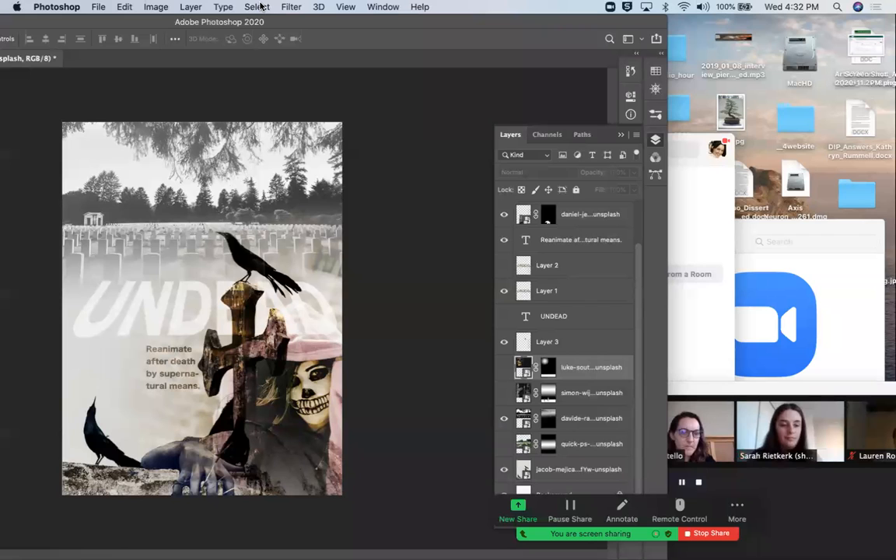
Move the Photoshop window fully into view and turn on the visibility of the luke-southern skull photo layer
drag(245, 29, 504, 30)
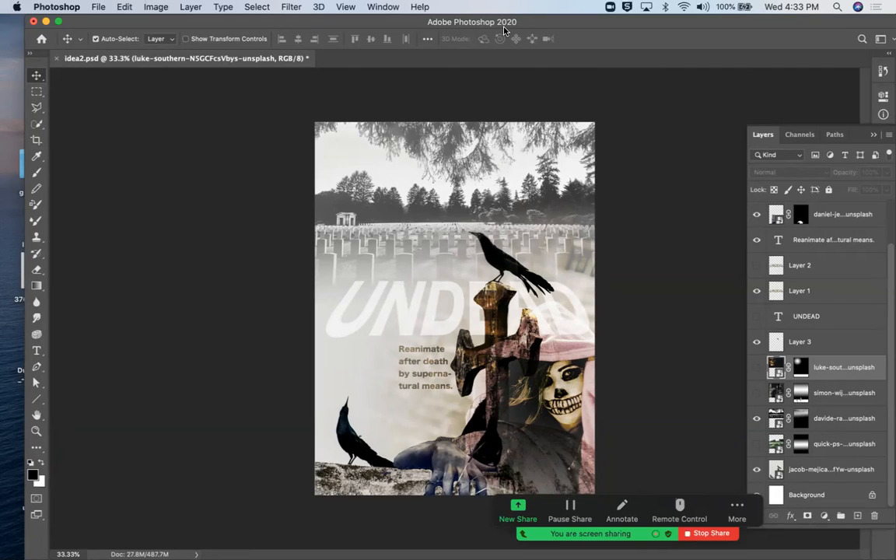
click(756, 369)
click(756, 369)
click(756, 369)
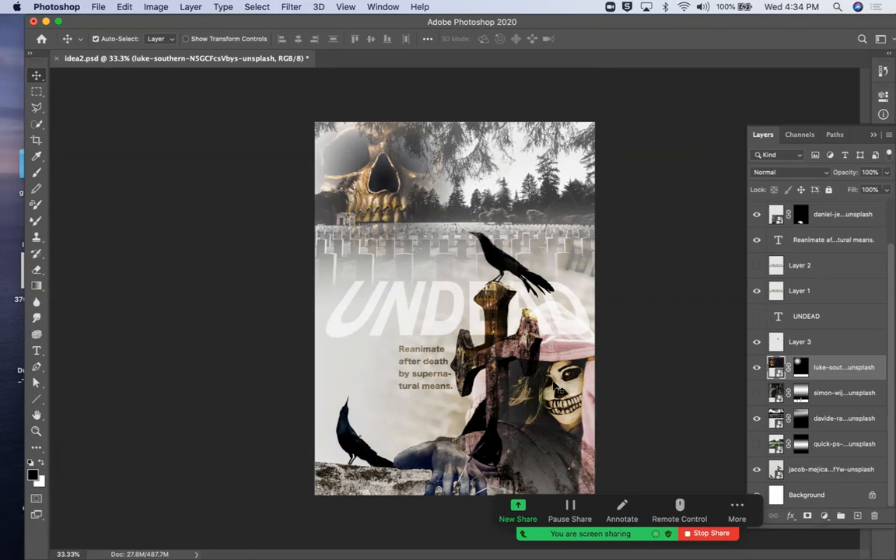
Add a Hue/Saturation adjustment layer above the skull photo with hue +12 and saturation +20
click(825, 516)
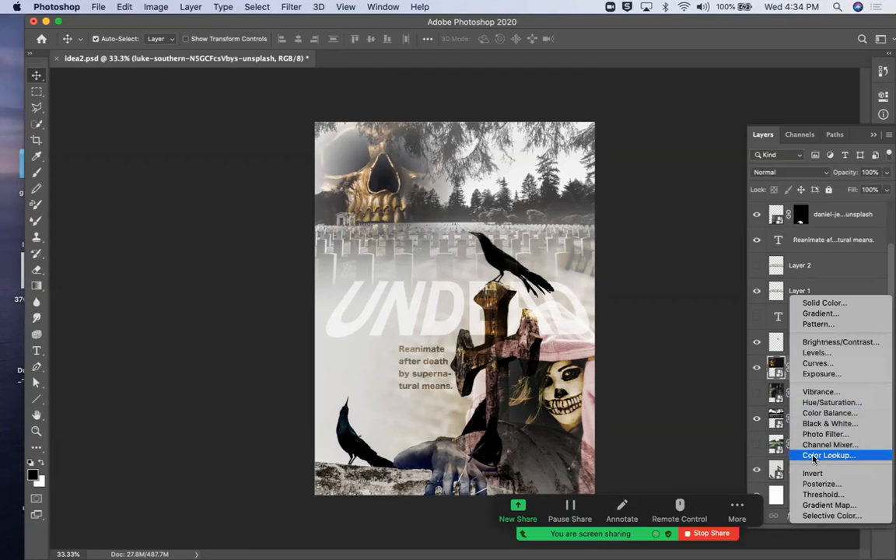
click(813, 402)
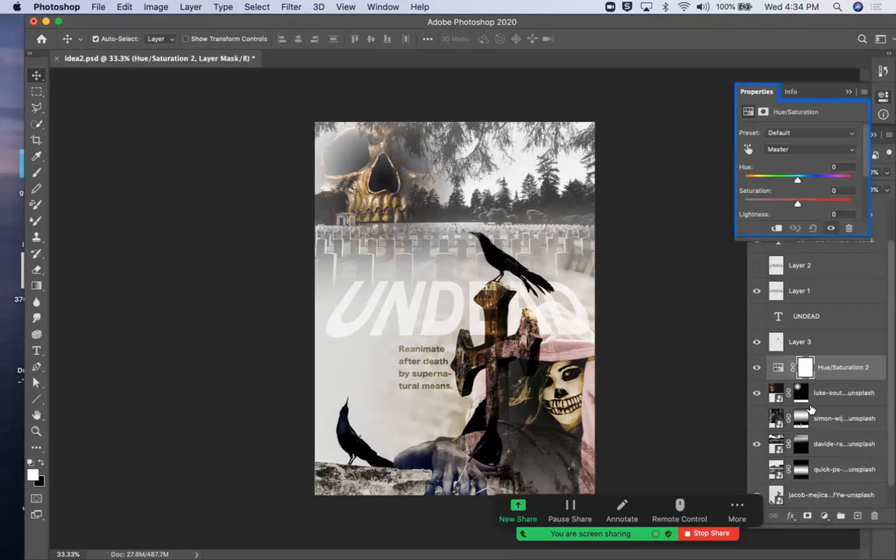
drag(797, 180, 767, 188)
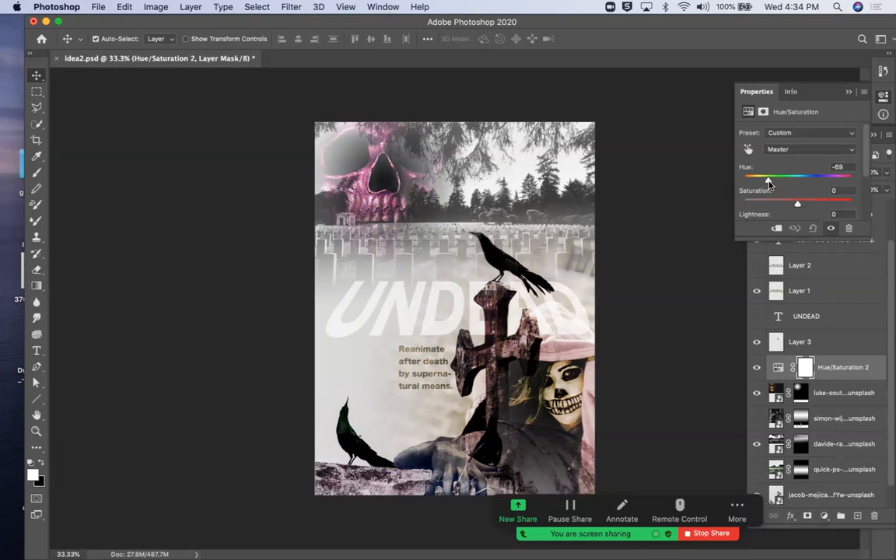
drag(768, 180, 809, 182)
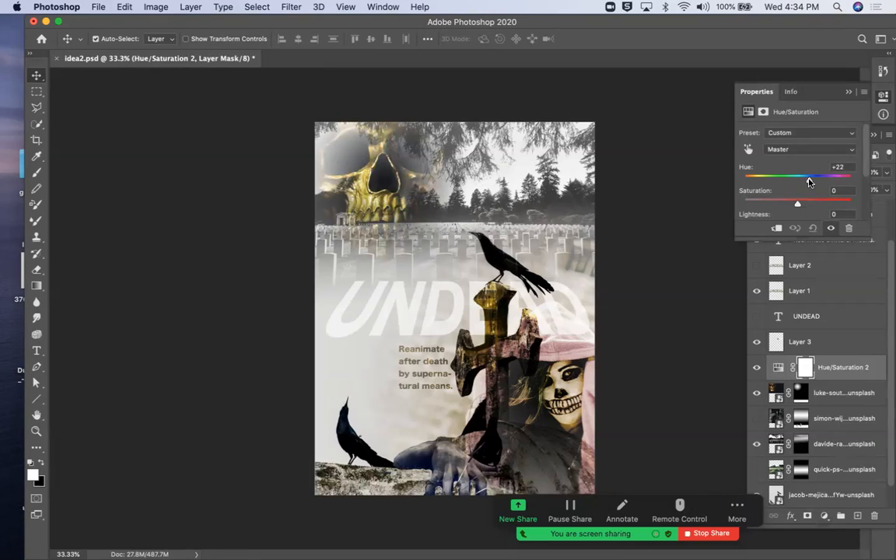
drag(797, 204, 805, 177)
click(819, 207)
Toggle the Hue/Saturation adjustment's visibility to compare the poster with and without the colour change
click(756, 371)
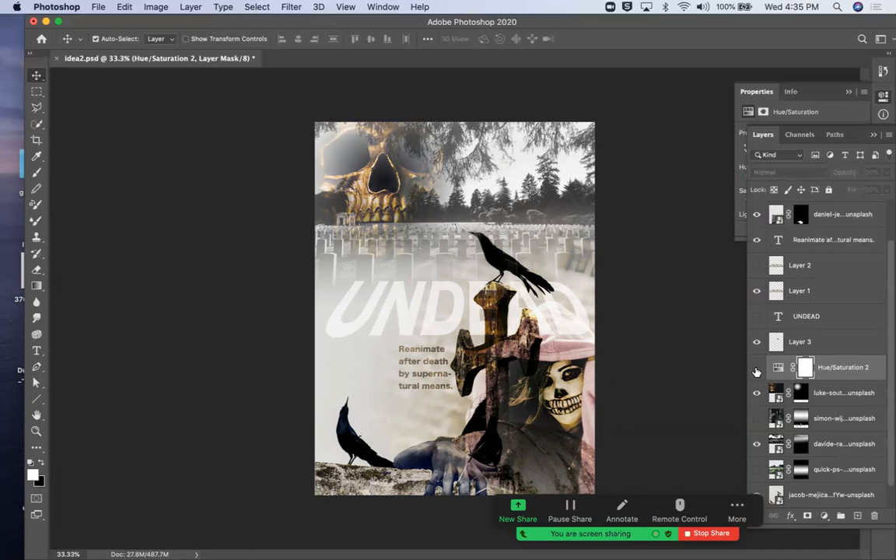
click(756, 371)
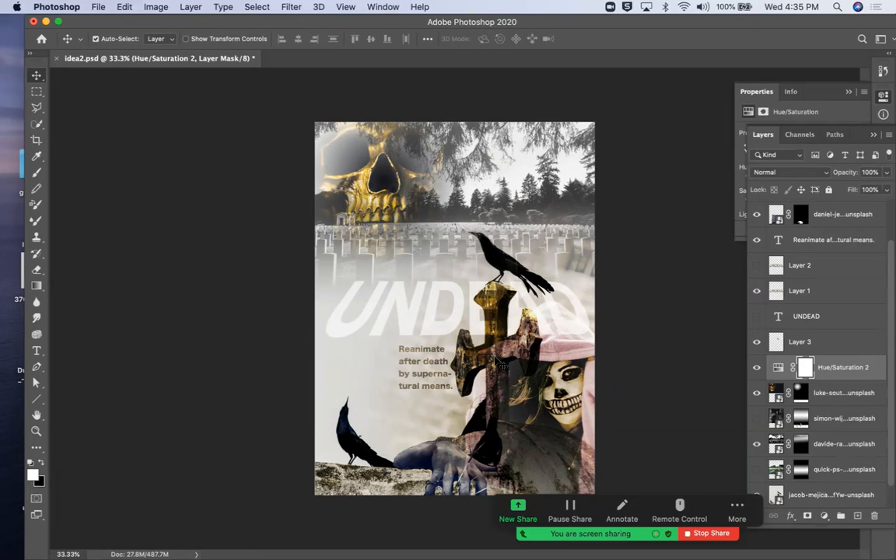
click(757, 366)
click(756, 367)
click(756, 366)
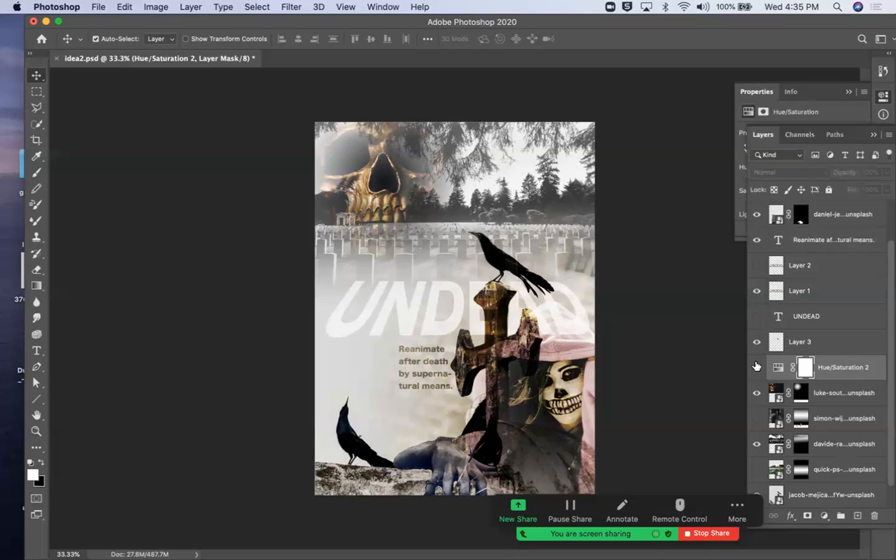
click(756, 367)
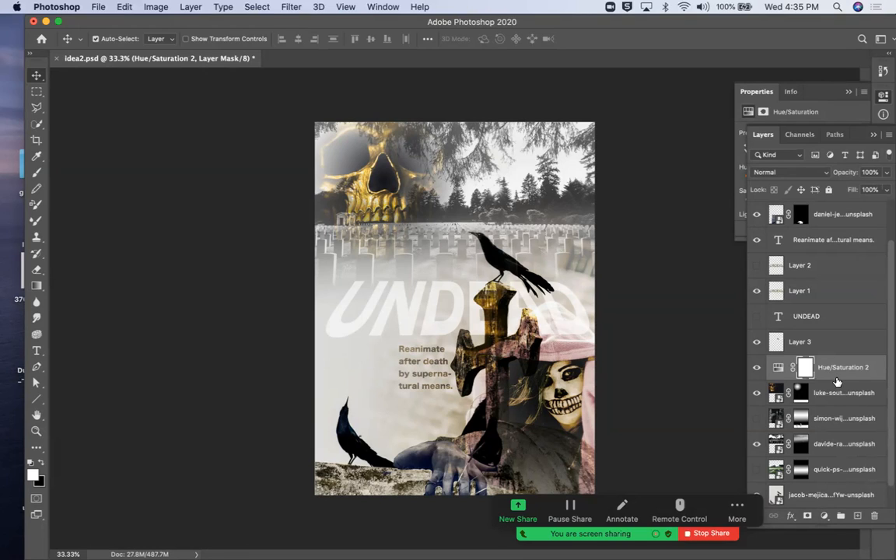
Reopen the Hue/Saturation adjustment above the skull photo and set its hue to +36 and saturation to +70
drag(836, 379, 840, 373)
click(782, 370)
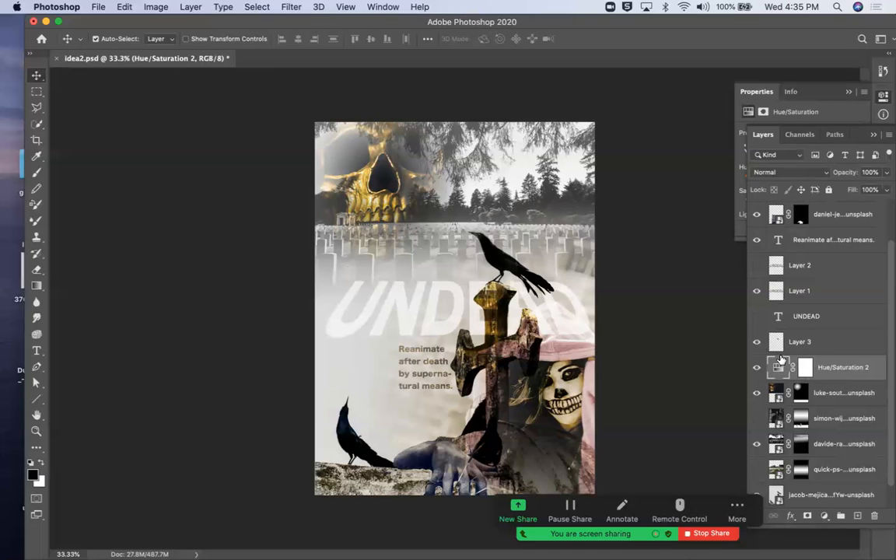
double_click(779, 366)
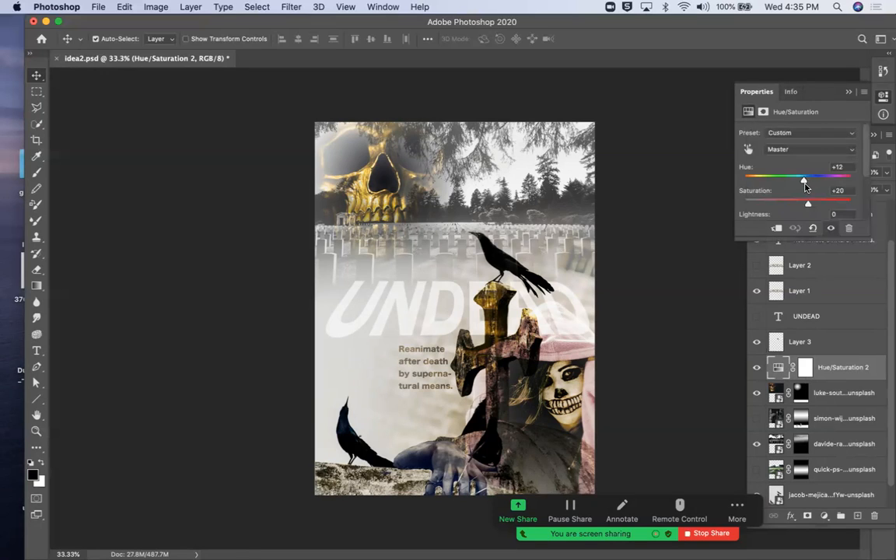
mouse_move(805, 185)
mouse_down()
mouse_move(824, 185)
mouse_move(793, 185)
mouse_up()
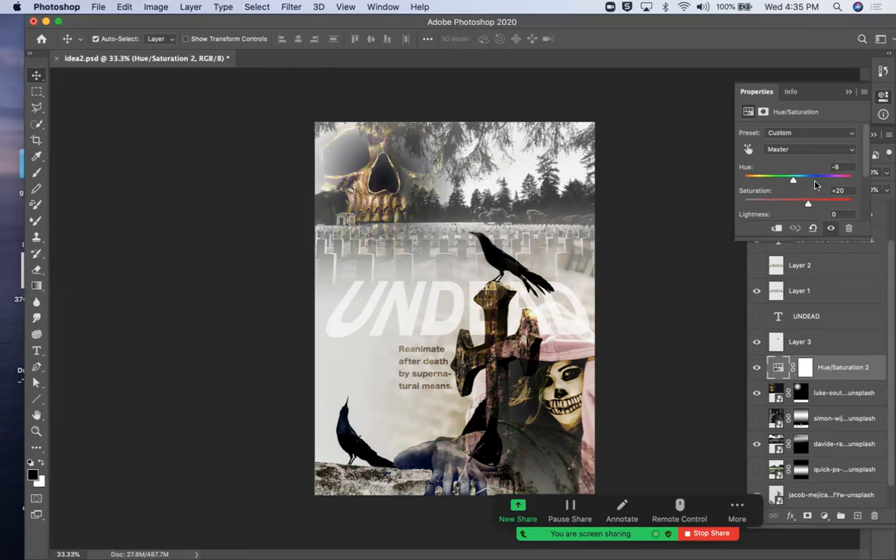
click(815, 184)
drag(828, 206, 845, 205)
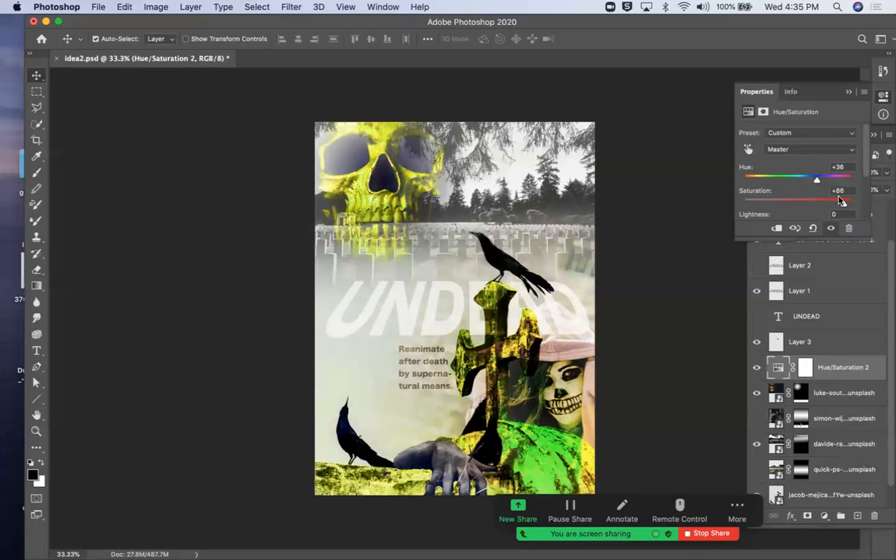
drag(845, 205, 815, 205)
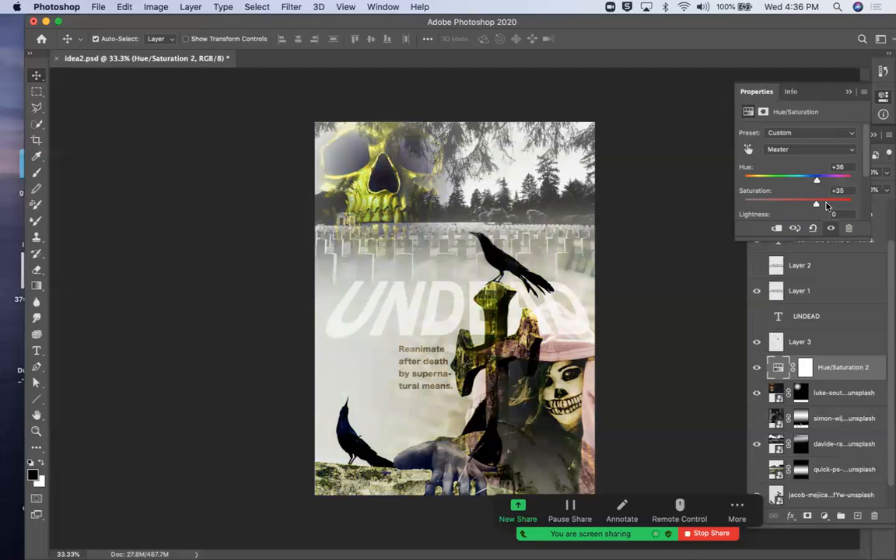
drag(827, 206, 825, 204)
drag(830, 205, 830, 205)
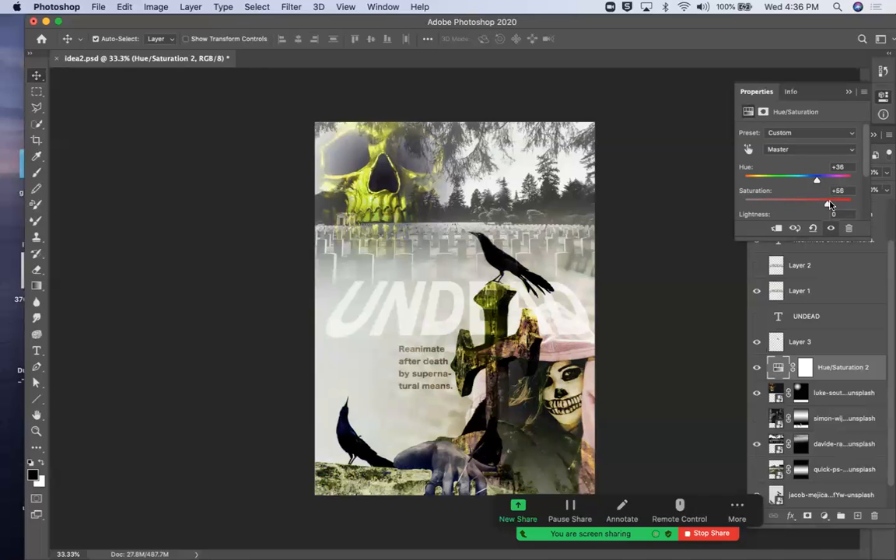
click(835, 205)
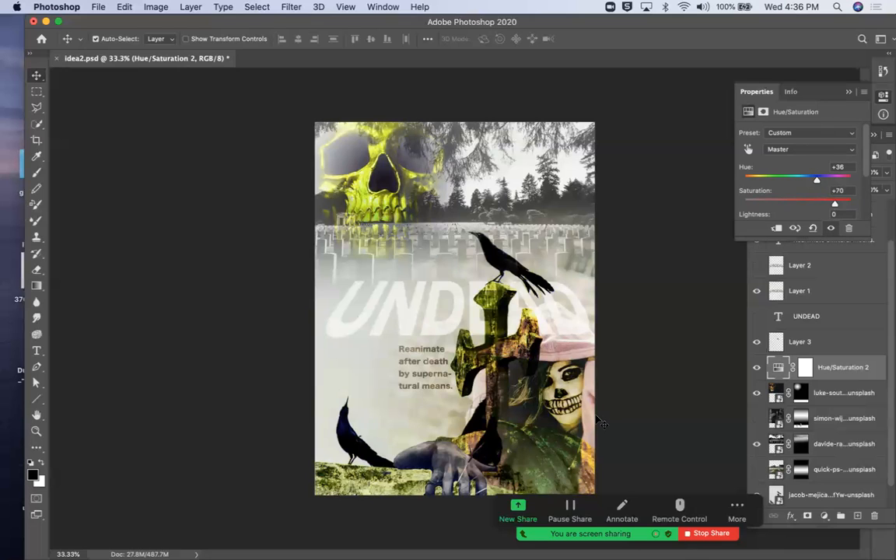
Clip the Hue/Saturation adjustment to the skull photo layer directly beneath it
click(847, 94)
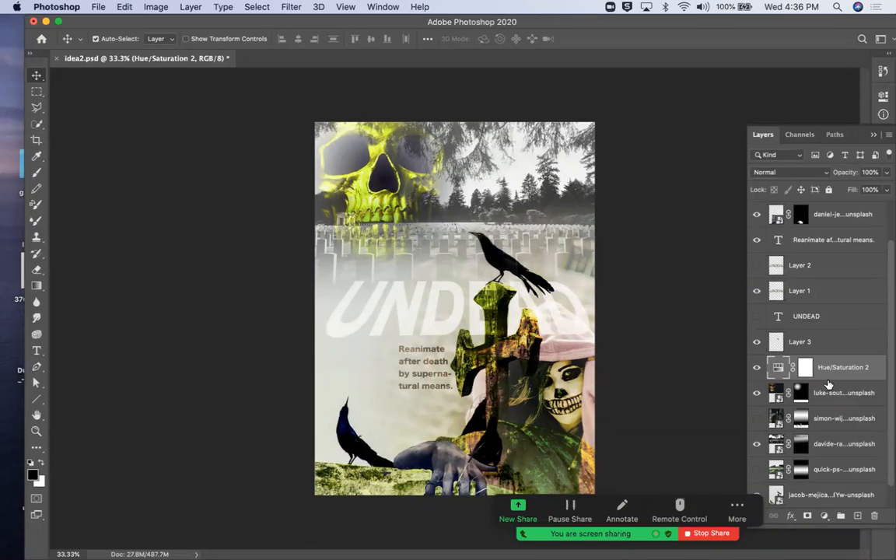
drag(828, 380, 827, 377)
alt+click(829, 380)
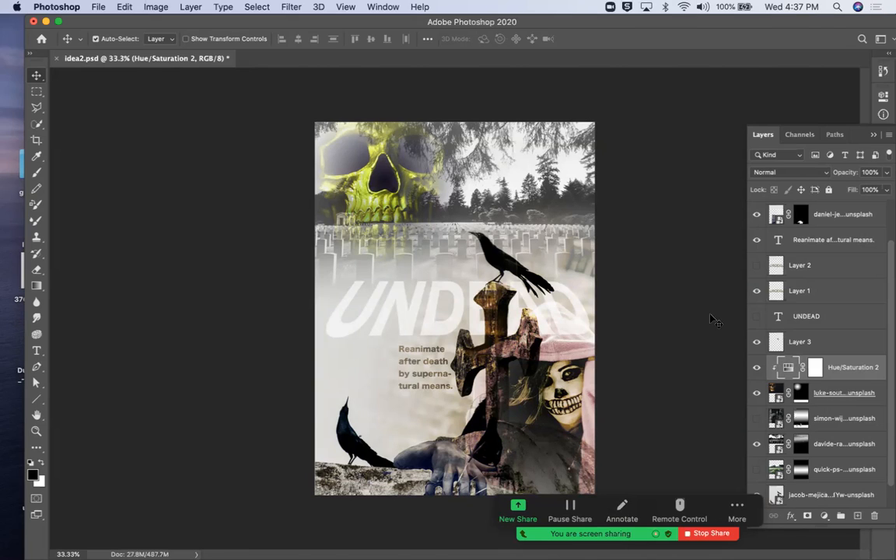
Set the clipped Hue/Saturation adjustment's hue to -7
double_click(787, 368)
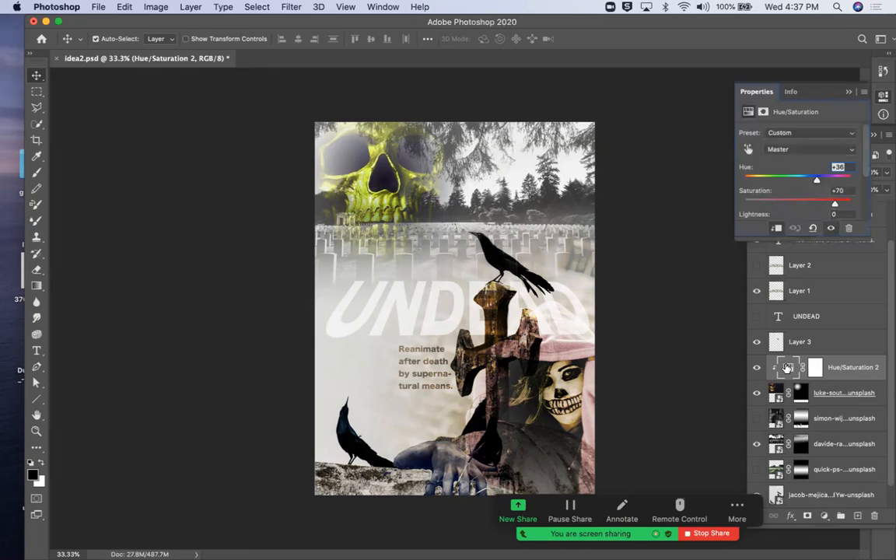
drag(818, 182, 794, 183)
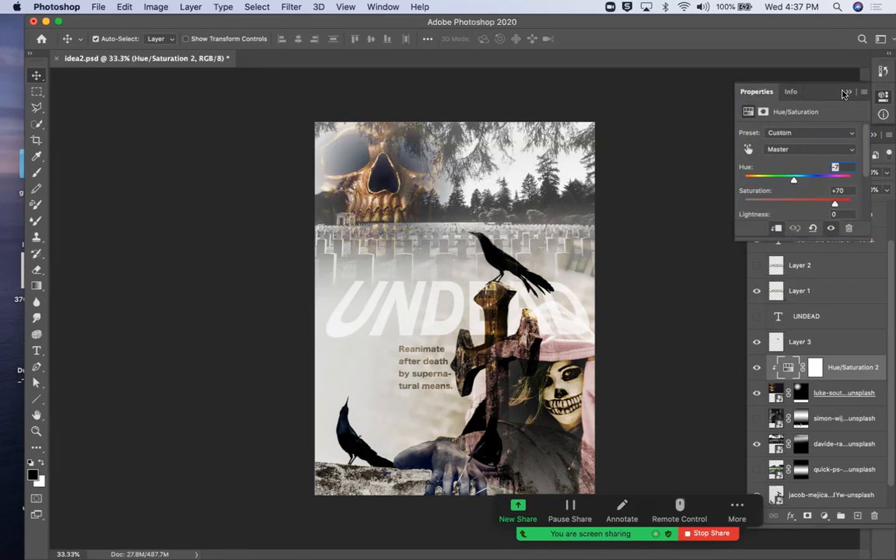
click(765, 88)
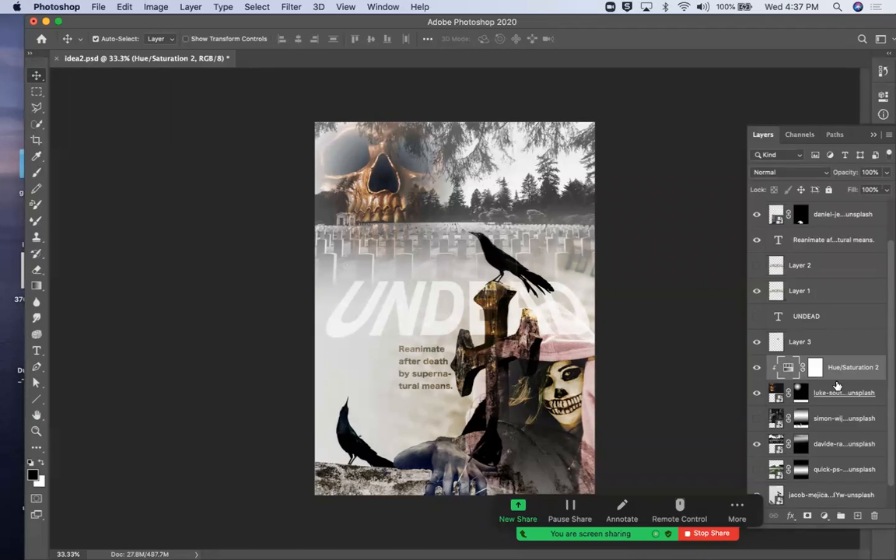
Stop sharing the screen in the Zoom meeting
click(710, 533)
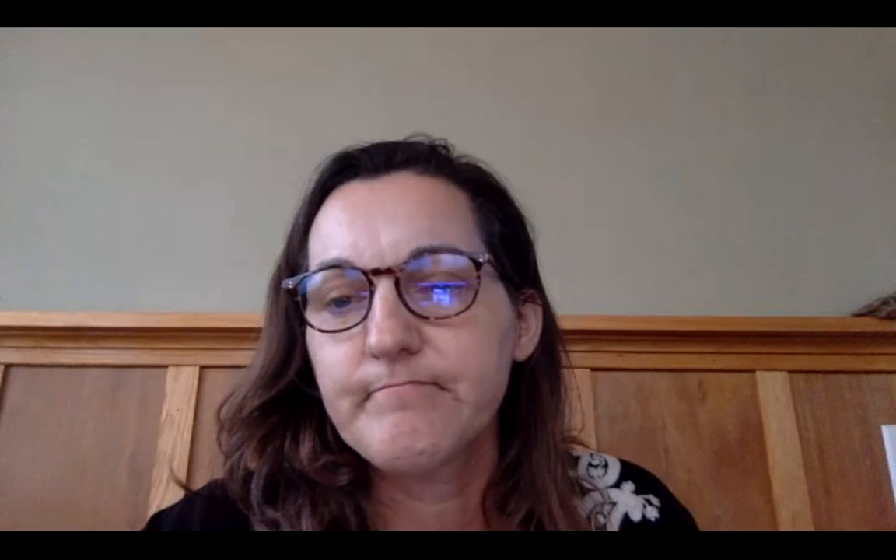